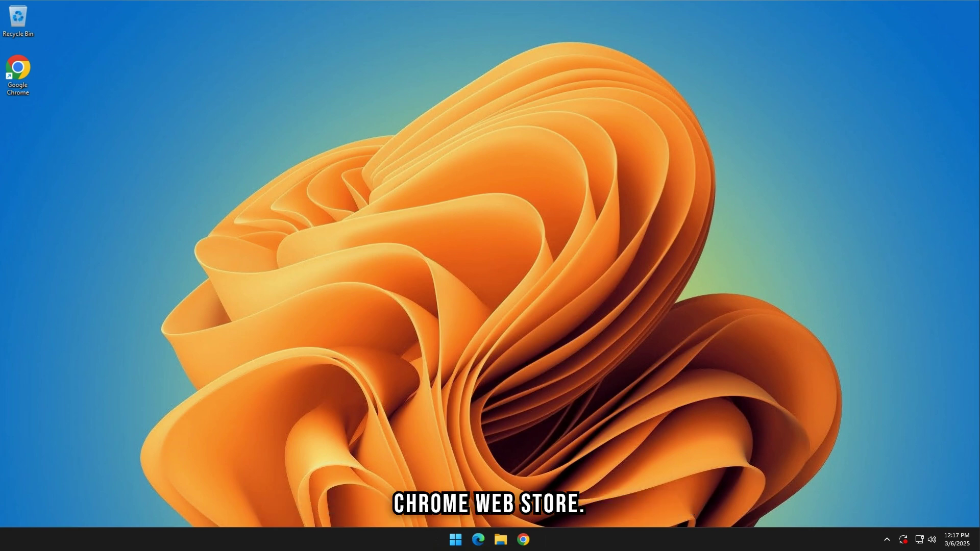
Open the gorhill/uBlock 1.62.0 GitHub release page from ublockorigin.com's Source Code link.
click(524, 540)
click(66, 51)
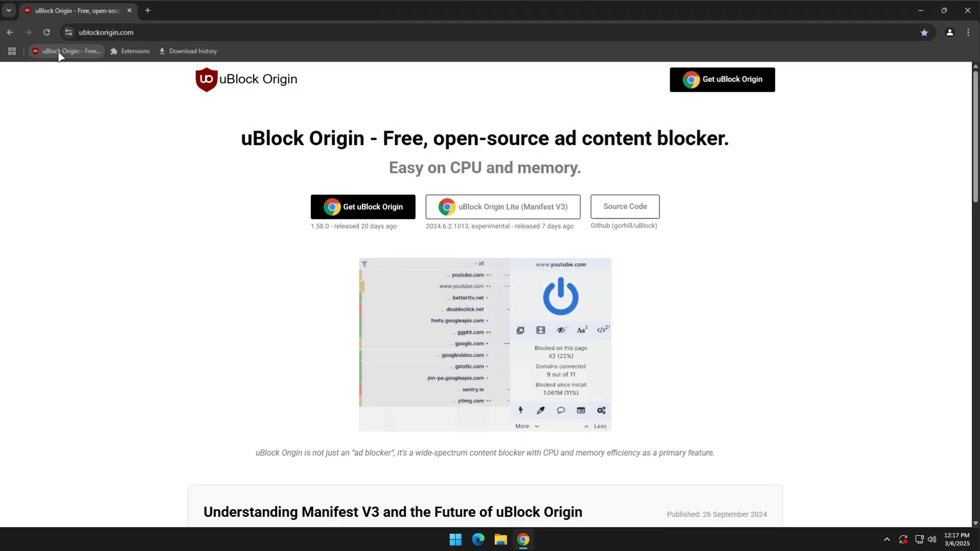
click(617, 212)
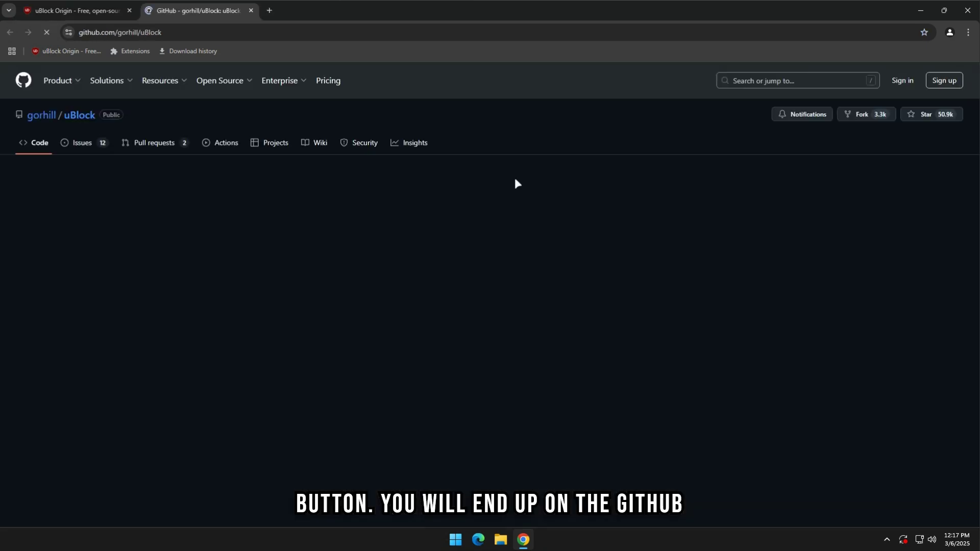
scroll(515, 180, down, 1)
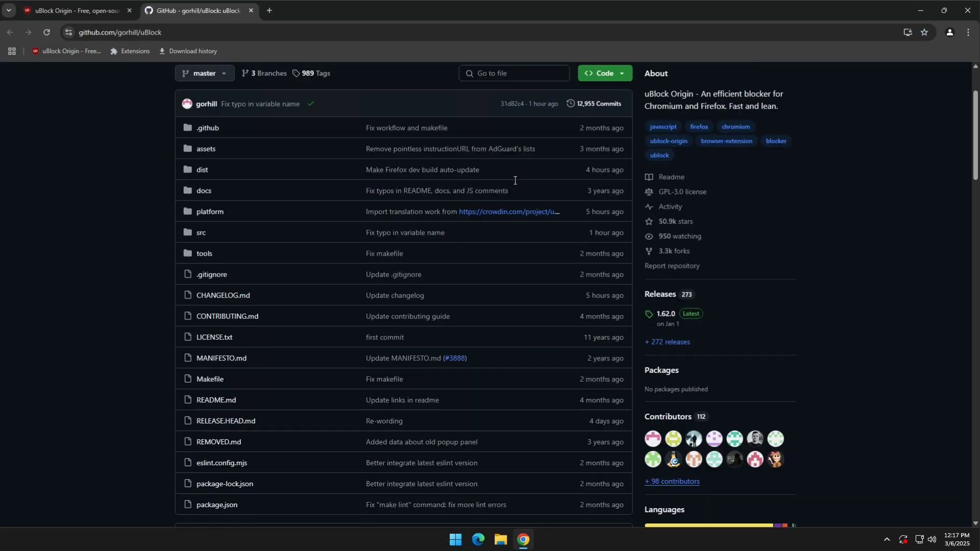
click(665, 314)
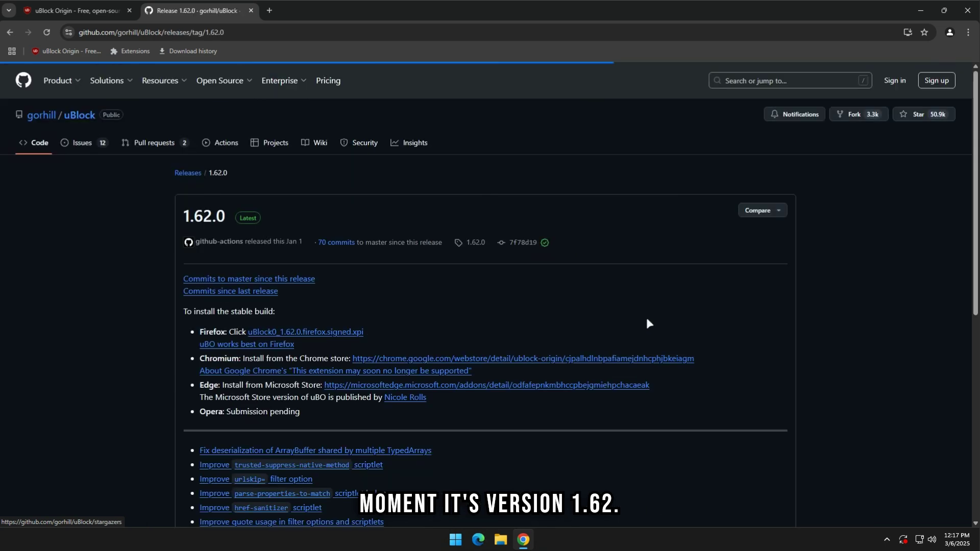
scroll(464, 319, down, 2)
scroll(463, 320, down, 3)
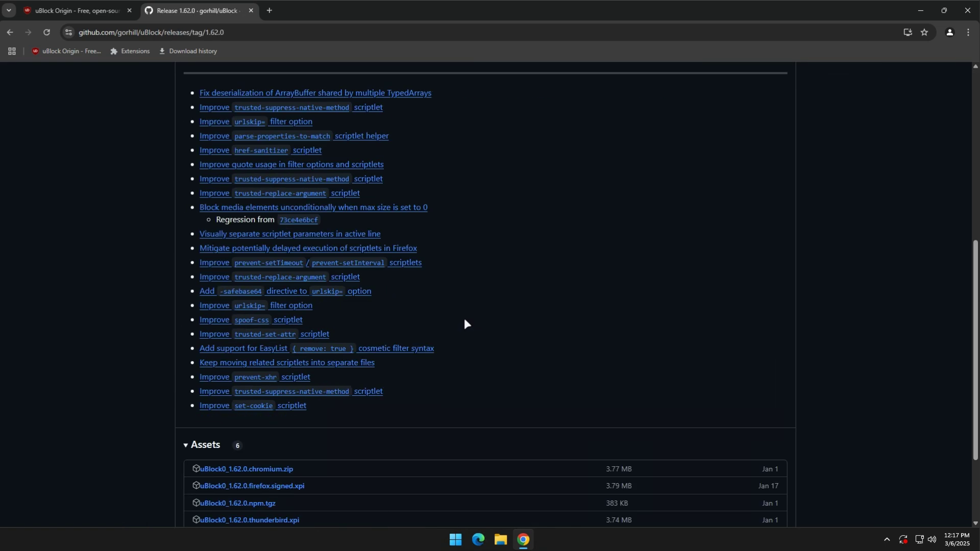
scroll(464, 318, down, 2)
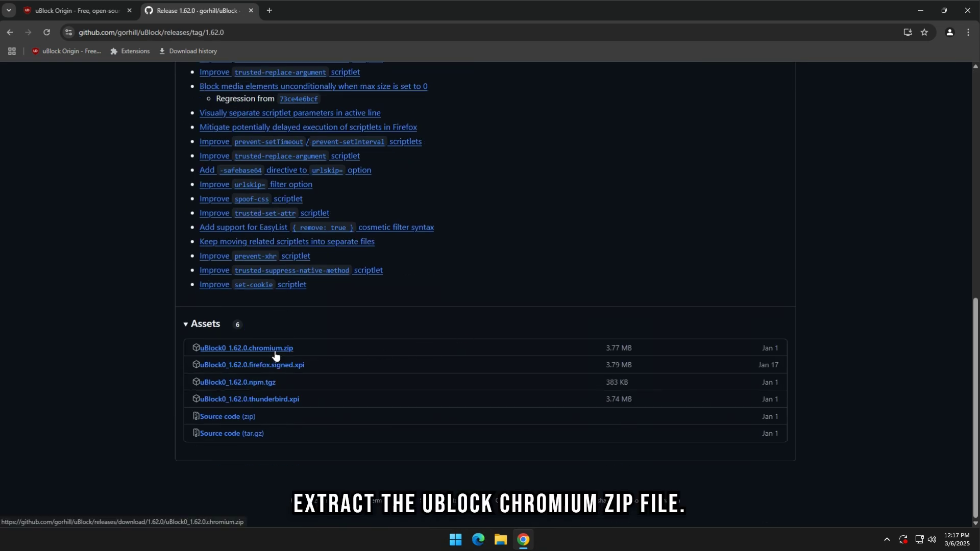
Extract uBlock0_1.62.0.chromium.zip in Downloads, with showing extracted files turned off.
click(268, 10)
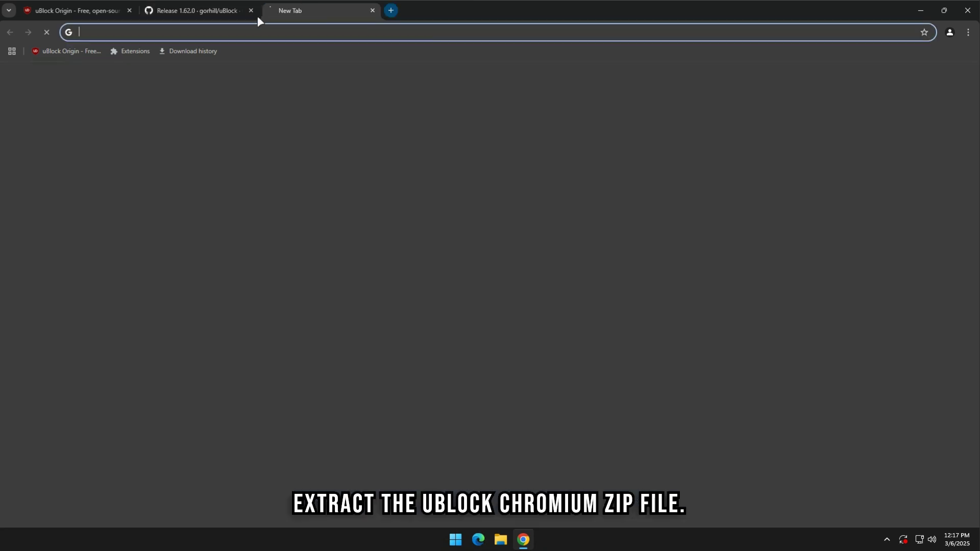
click(188, 50)
click(625, 139)
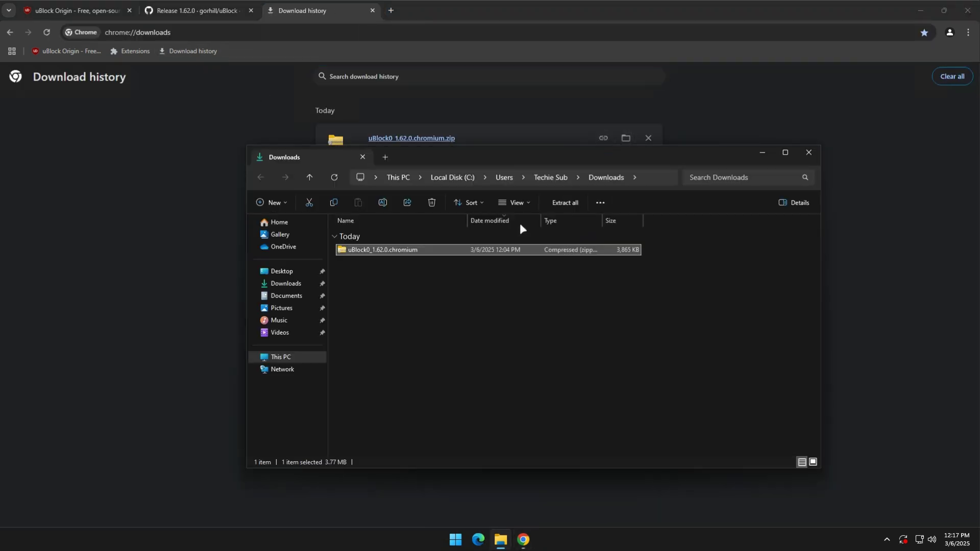
click(567, 202)
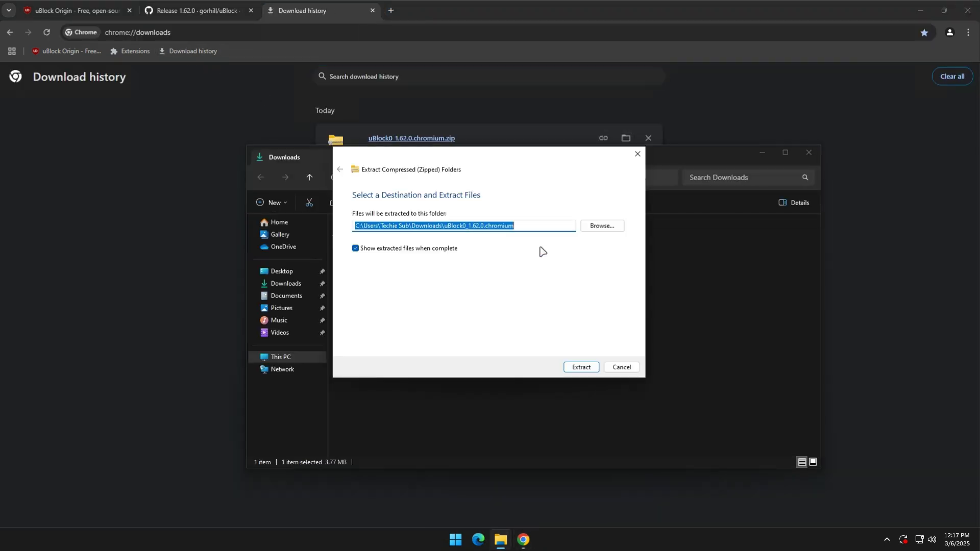
click(431, 248)
click(581, 367)
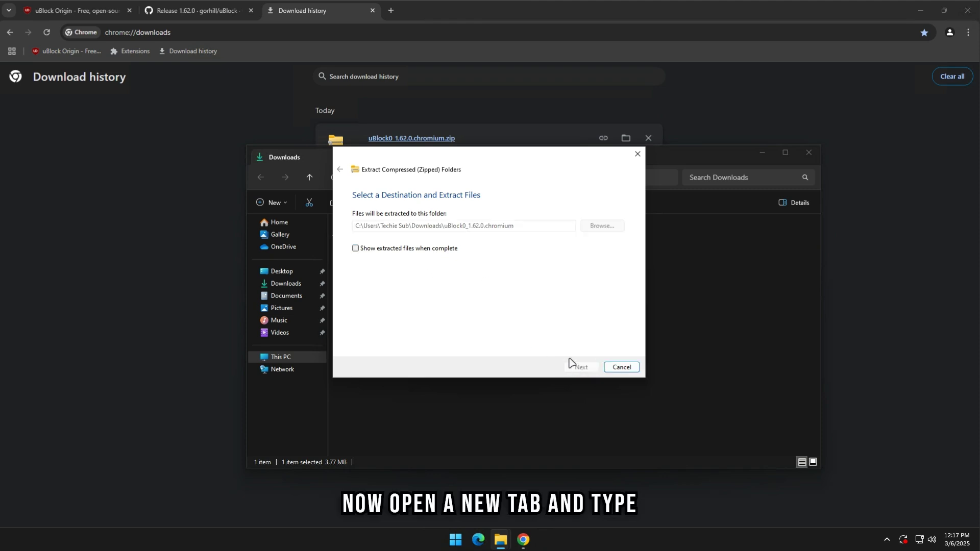
Open chrome://extensions in a new tab and switch on Developer mode.
click(393, 10)
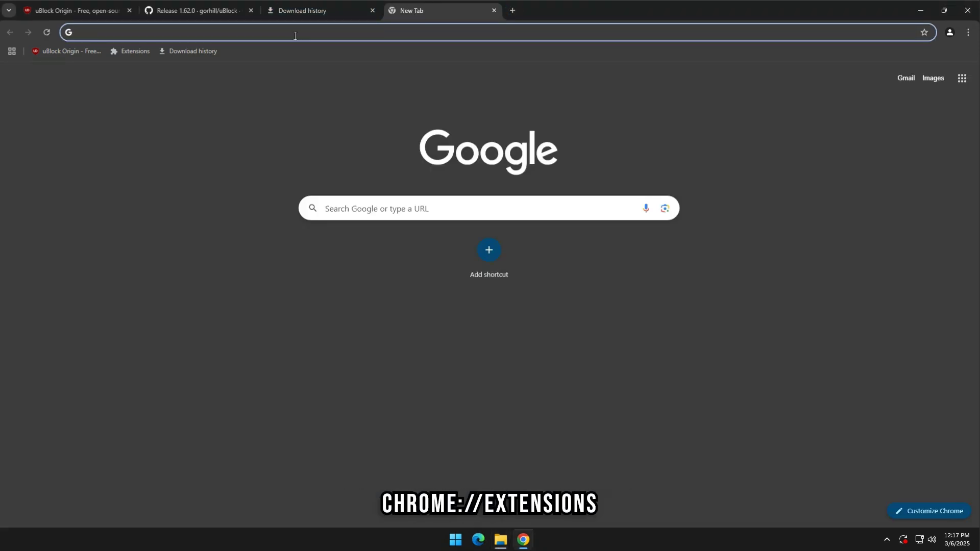
click(132, 50)
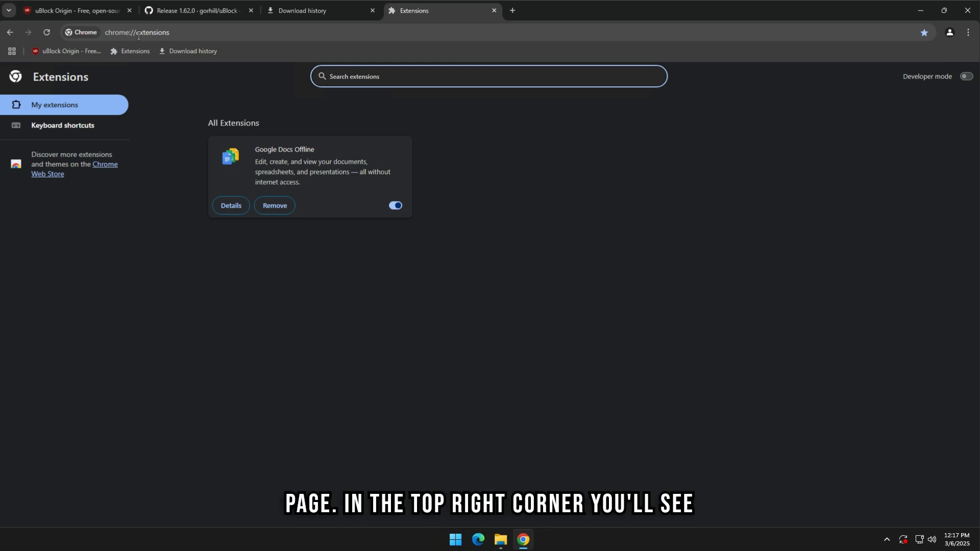
click(539, 113)
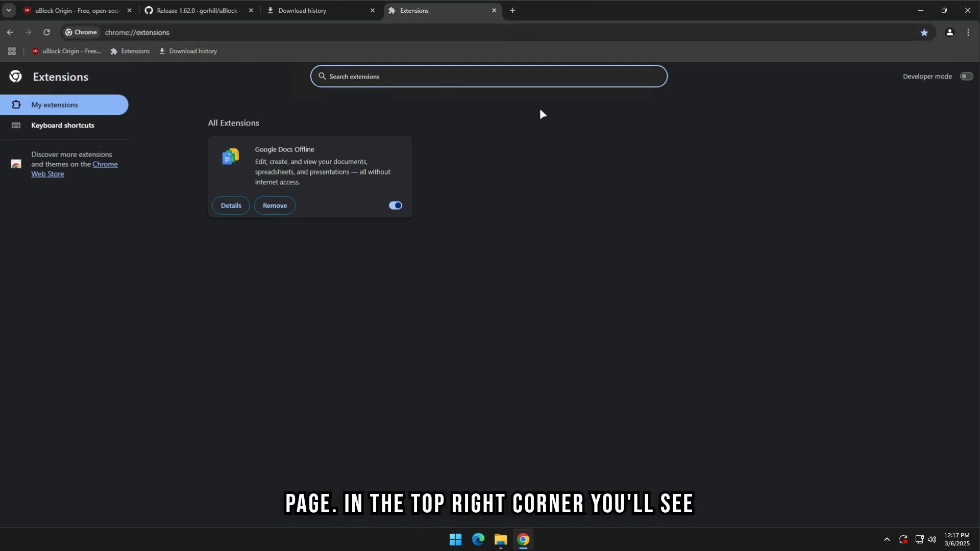
click(965, 76)
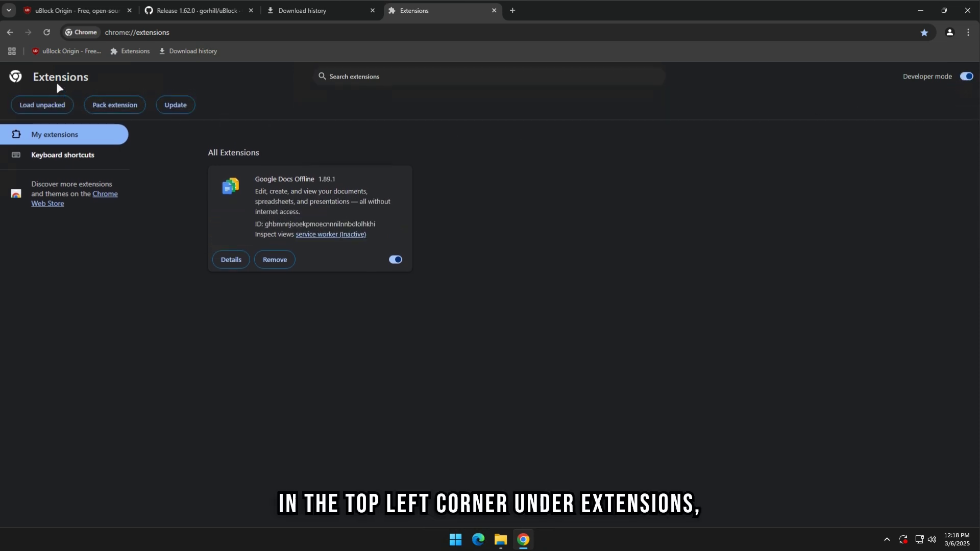
Load uBlock0_1.62.0.chromium > uBlock0.chromium as an unpacked extension, then close Chrome.
click(53, 107)
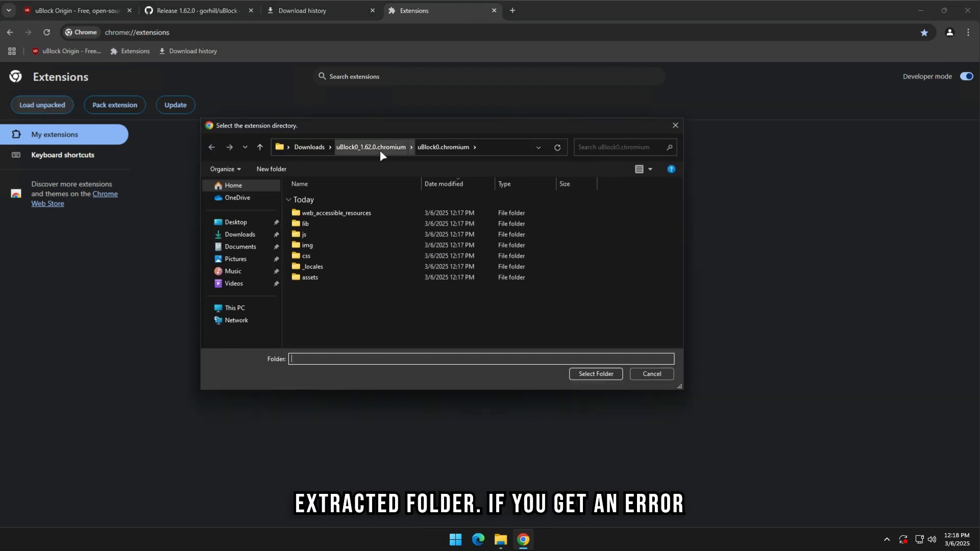
click(371, 147)
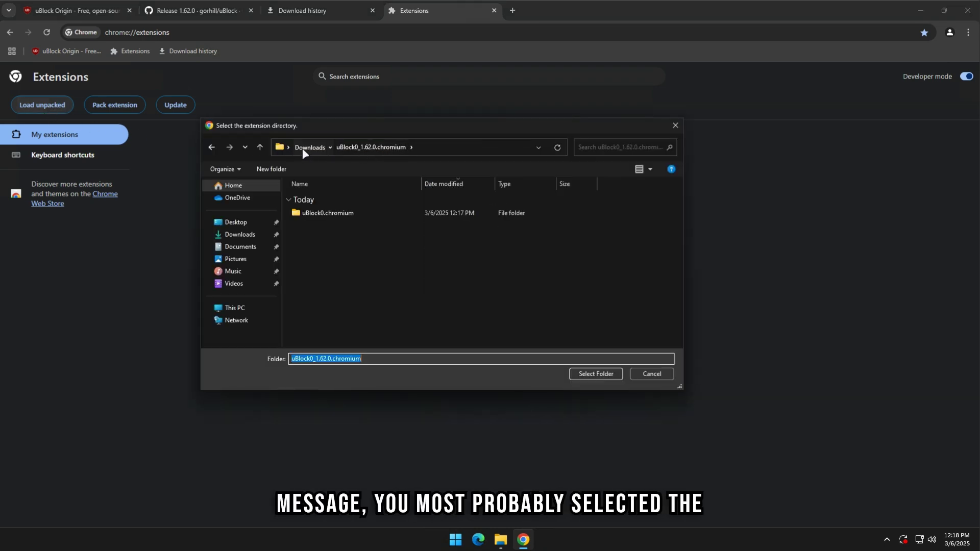
click(308, 147)
click(334, 215)
double_click(335, 214)
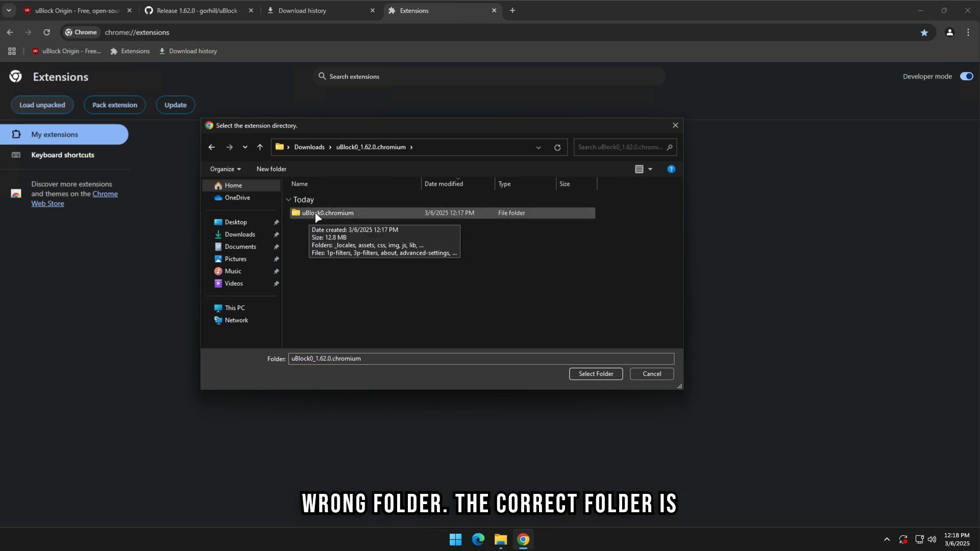
double_click(336, 213)
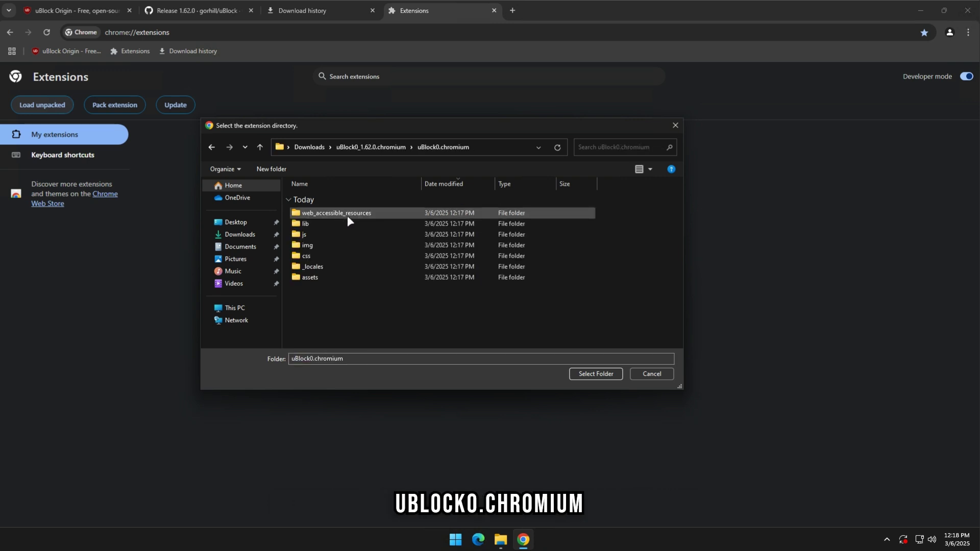
click(592, 372)
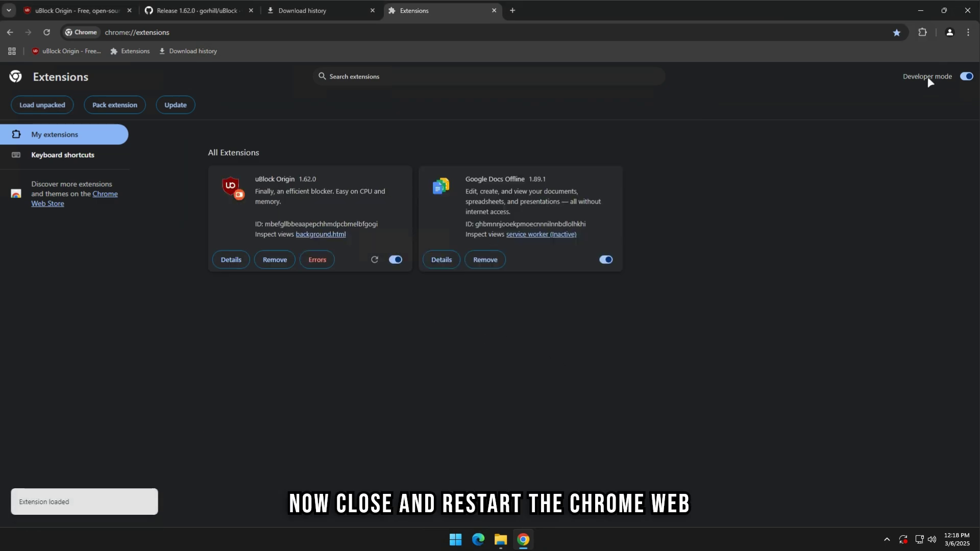
click(966, 10)
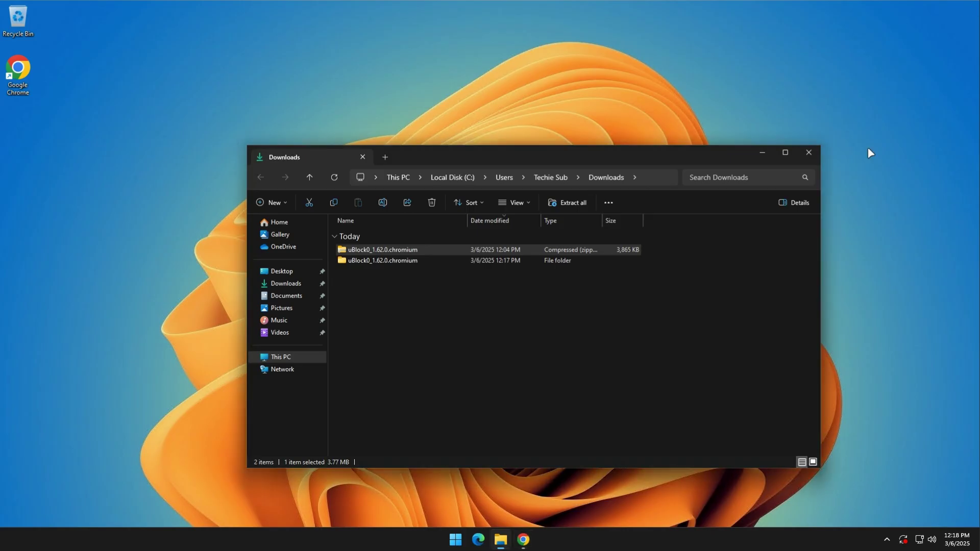
Relaunch Chrome and switch uBlock Origin back on, confirming Turn on despite the warning.
click(523, 541)
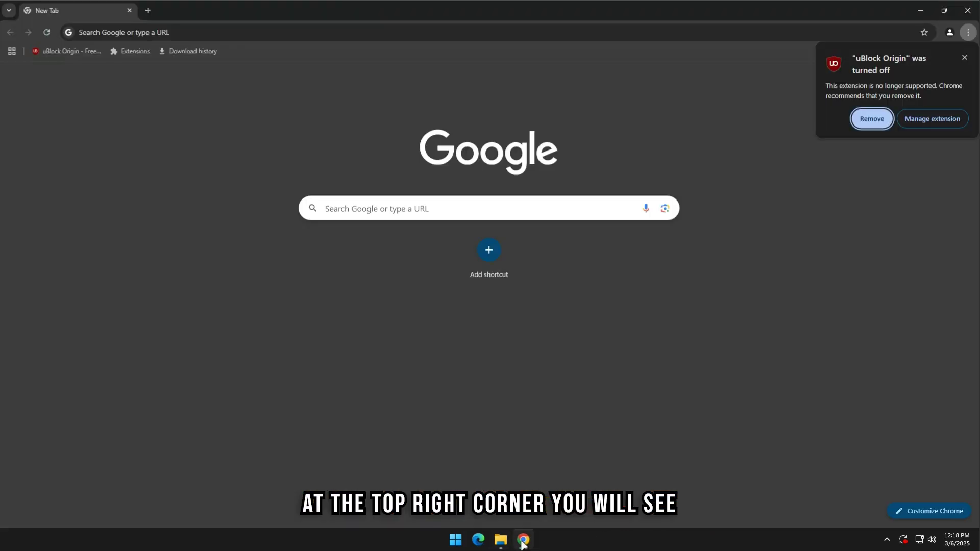
click(922, 118)
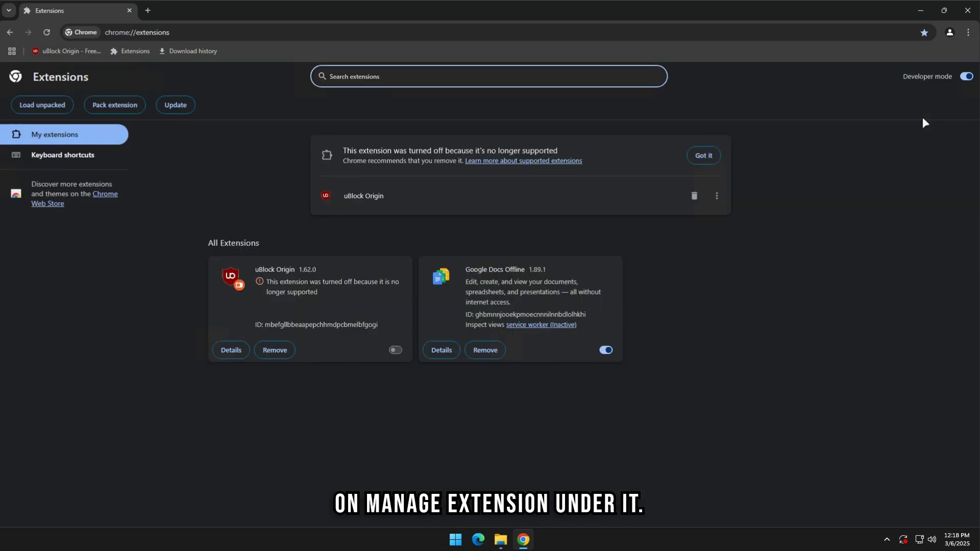
click(395, 350)
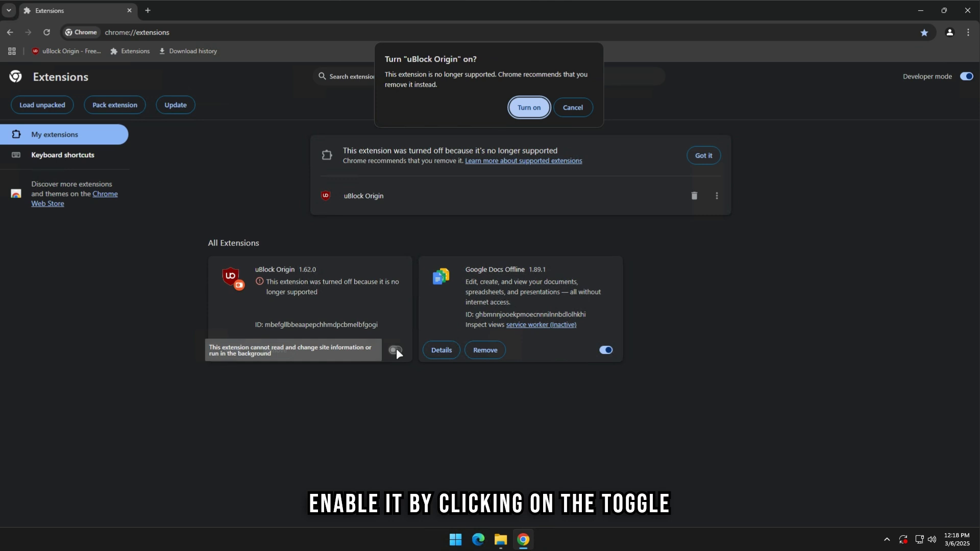
click(529, 107)
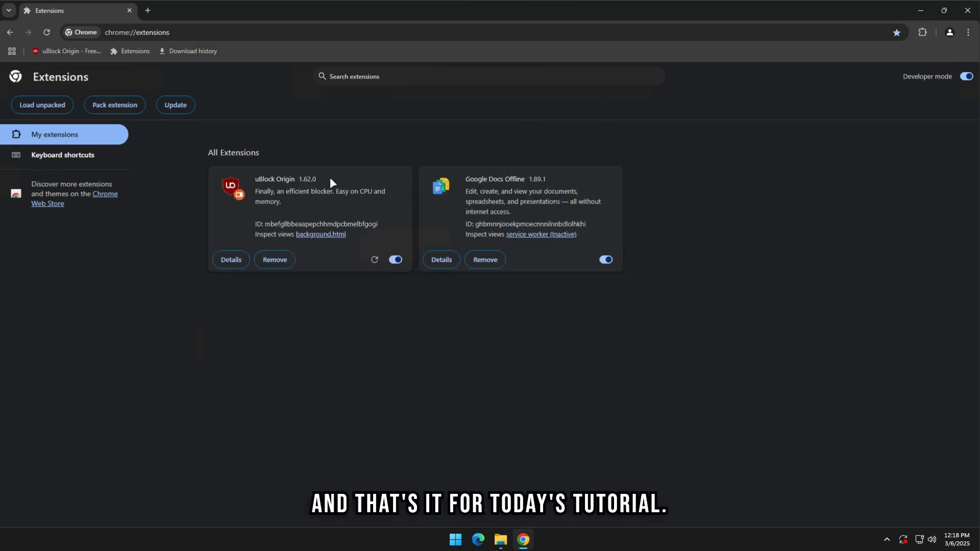